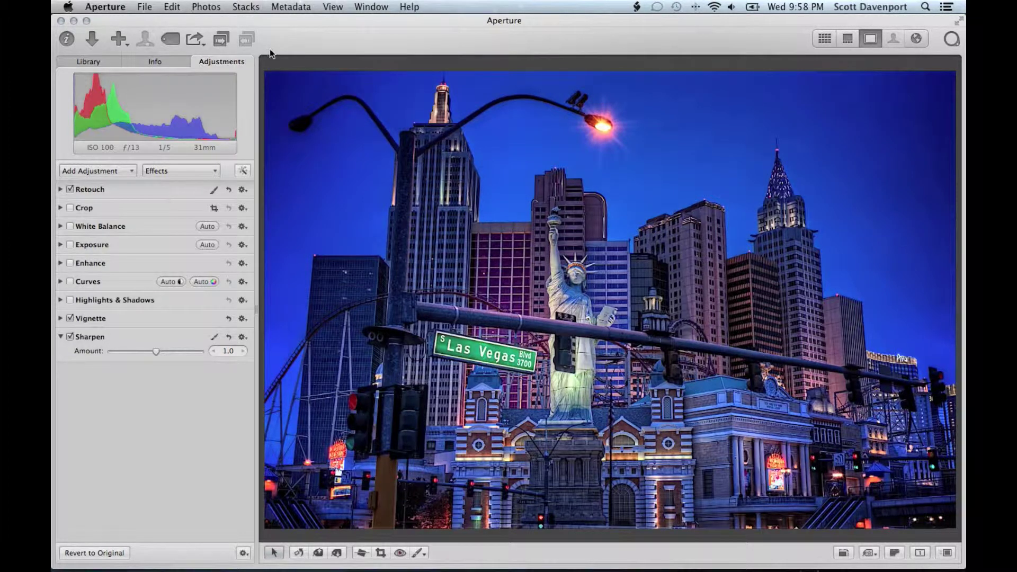
Inspect the existing Sharpen brush mask as a color overlay on the photo, and close the brush settings.
{"action": "left_click", "coordinate": [215, 337]}
{"action": "left_click", "coordinate": [275, 124]}
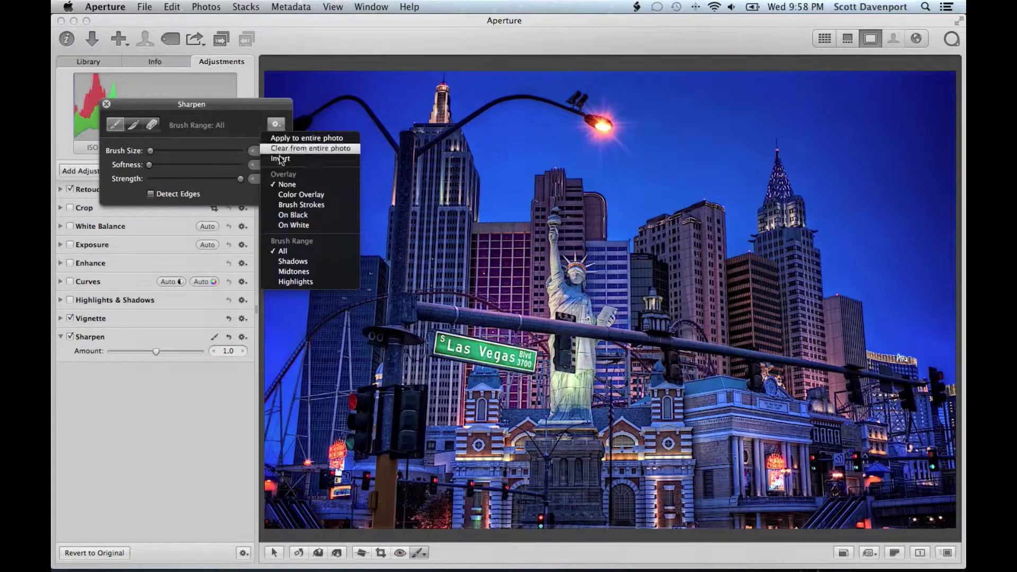
{"action": "left_click", "coordinate": [282, 195]}
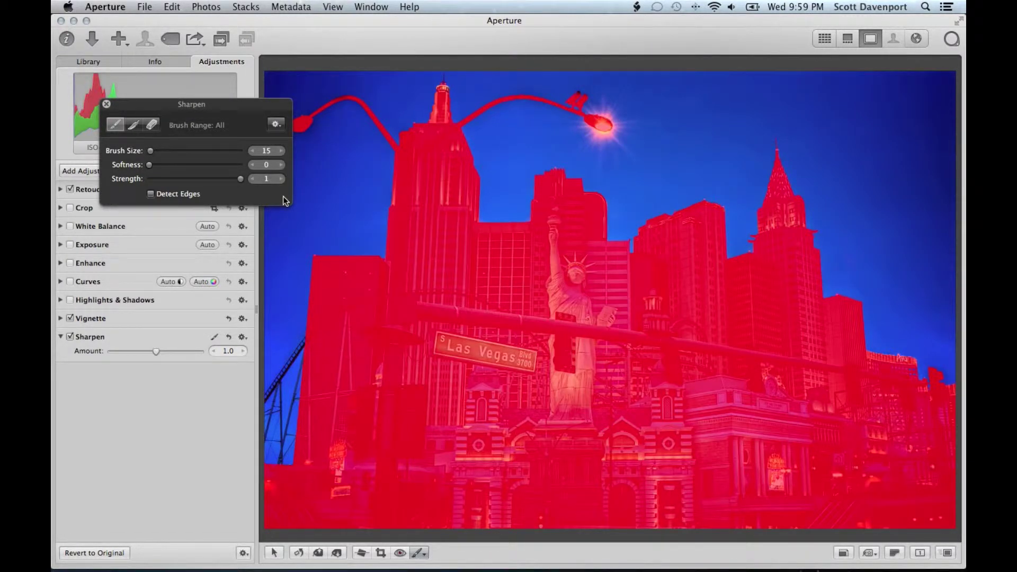
{"action": "left_click", "coordinate": [106, 104]}
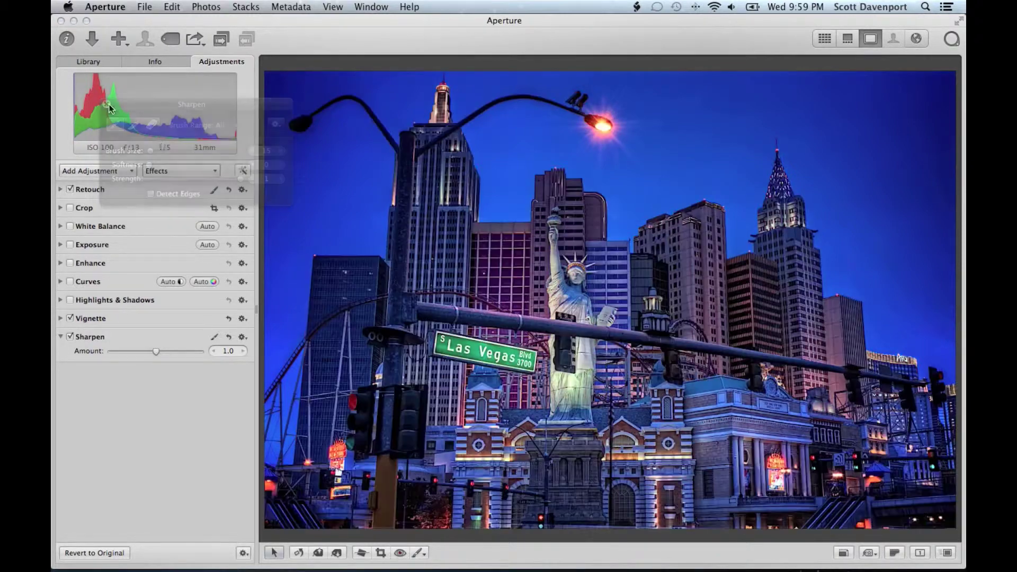
Add a Definition brush adjustment and, with the color overlay shown, paint a rough stroke across the sky and central building tops.
{"action": "left_click", "coordinate": [419, 553]}
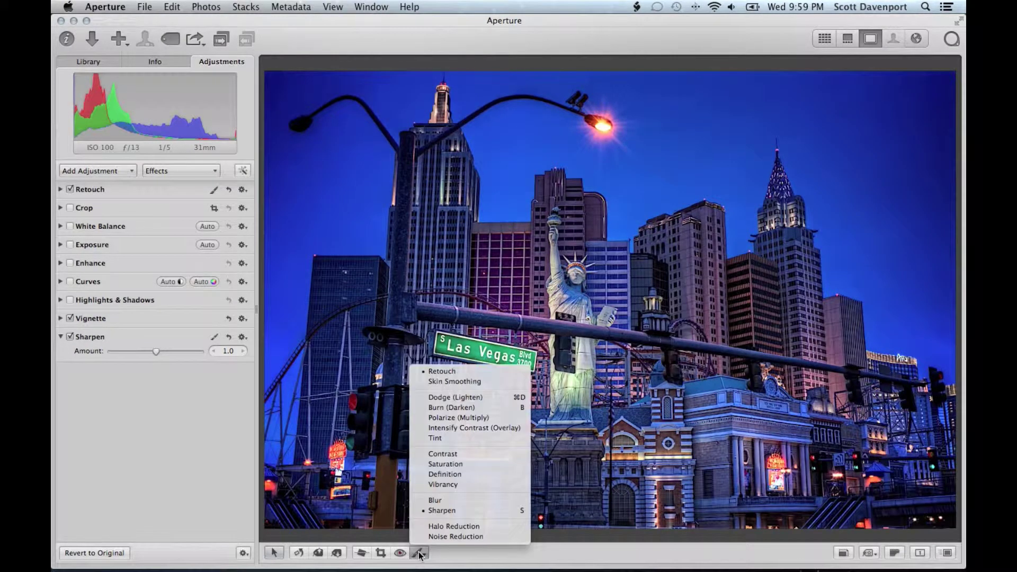
{"action": "left_click", "coordinate": [443, 474]}
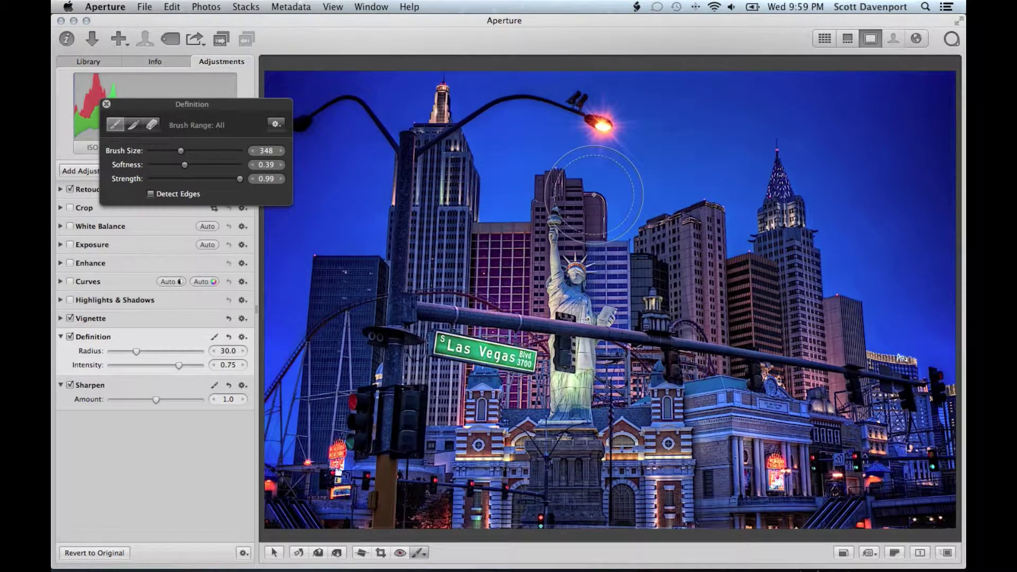
{"action": "left_click", "coordinate": [281, 129]}
{"action": "left_click", "coordinate": [300, 194]}
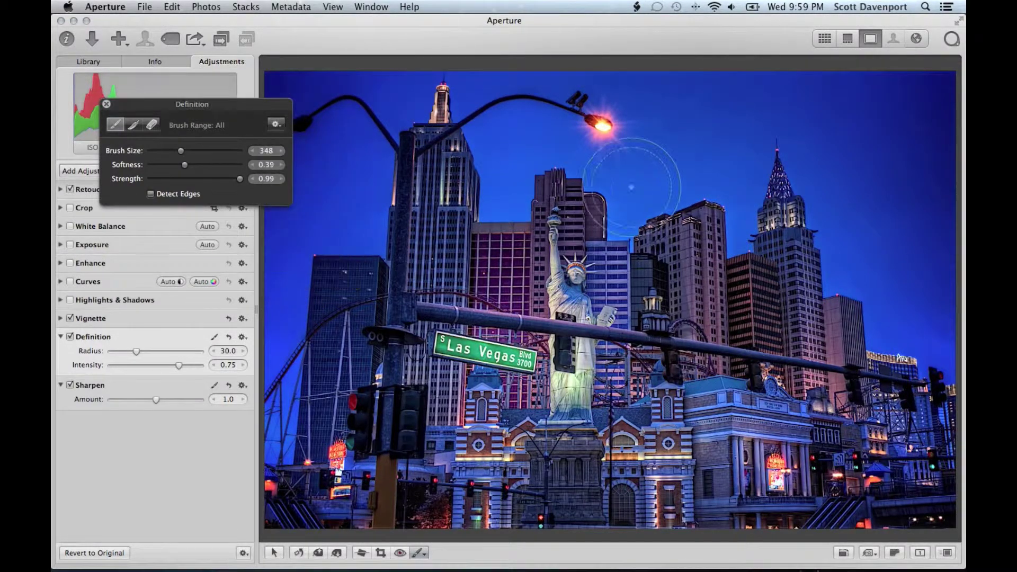
{"action": "left_click_drag", "start_coordinate": [657, 175], "coordinate": [630, 232]}
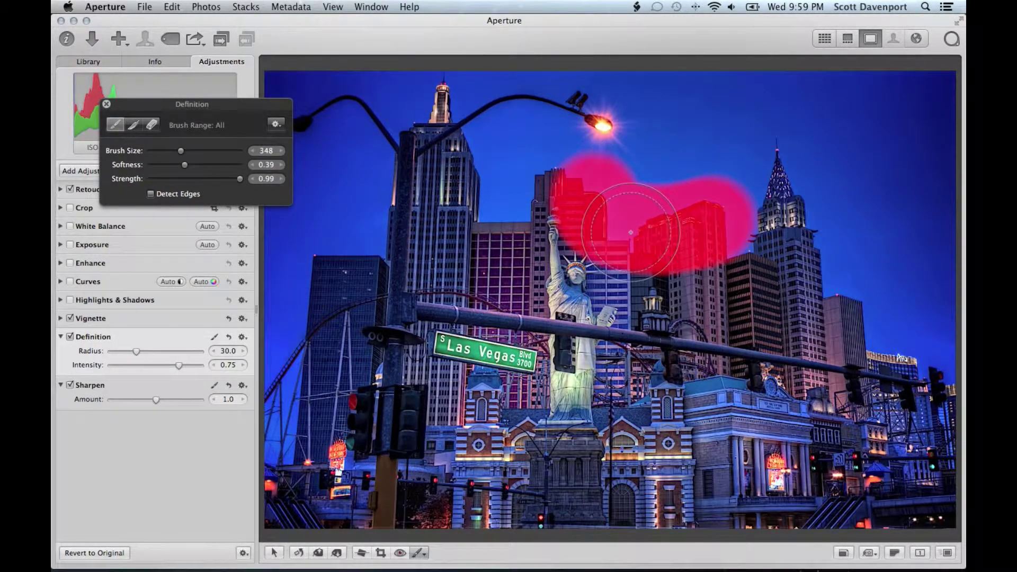
{"action": "left_click", "coordinate": [107, 104]}
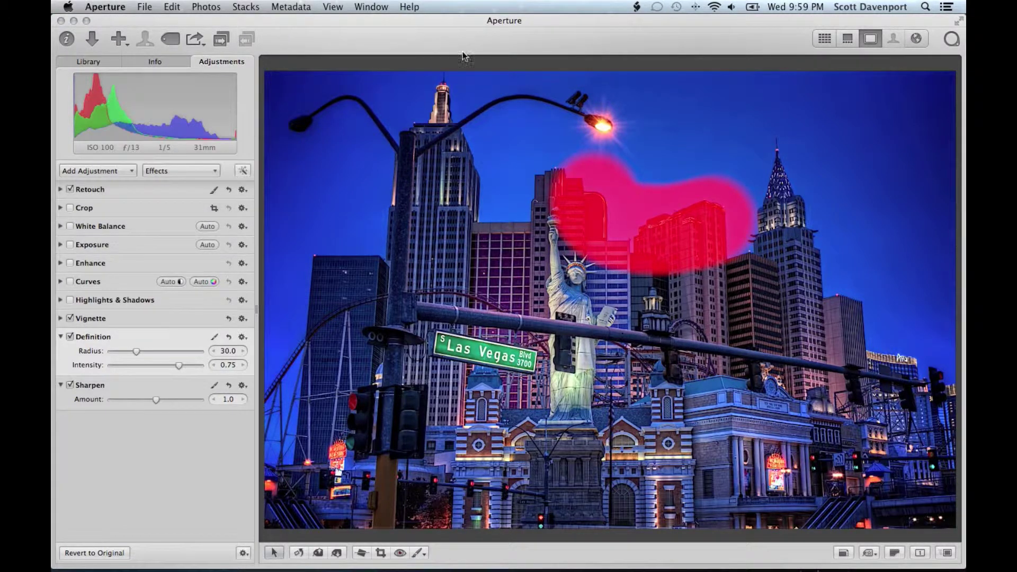
Run the Brush Mask Lift & Stamp script to copy the brush mask from Sharpen (Brush) to Definition.
{"action": "left_click", "coordinate": [637, 6]}
{"action": "mouse_move", "coordinate": [657, 55]}
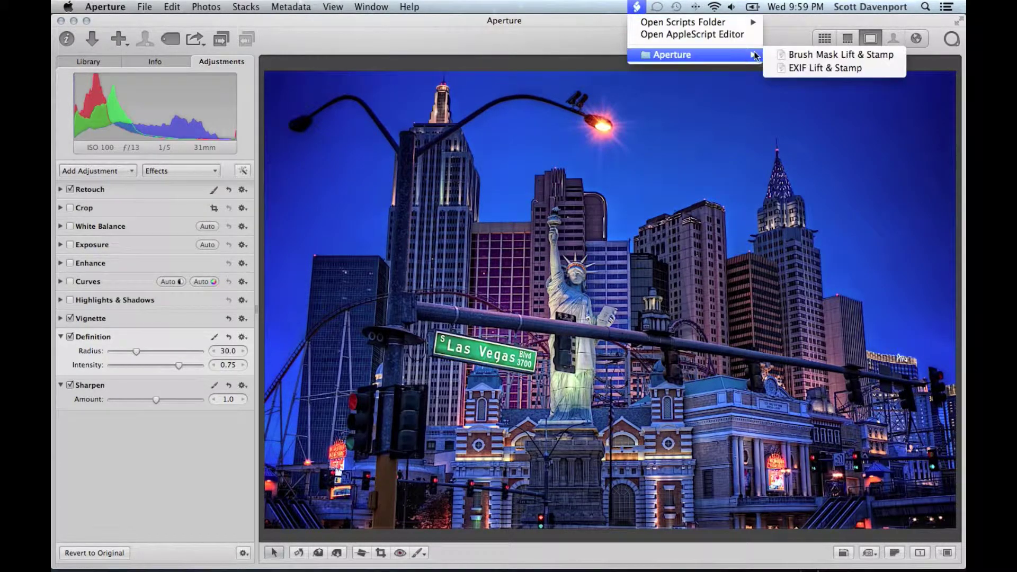
{"action": "left_click", "coordinate": [782, 56]}
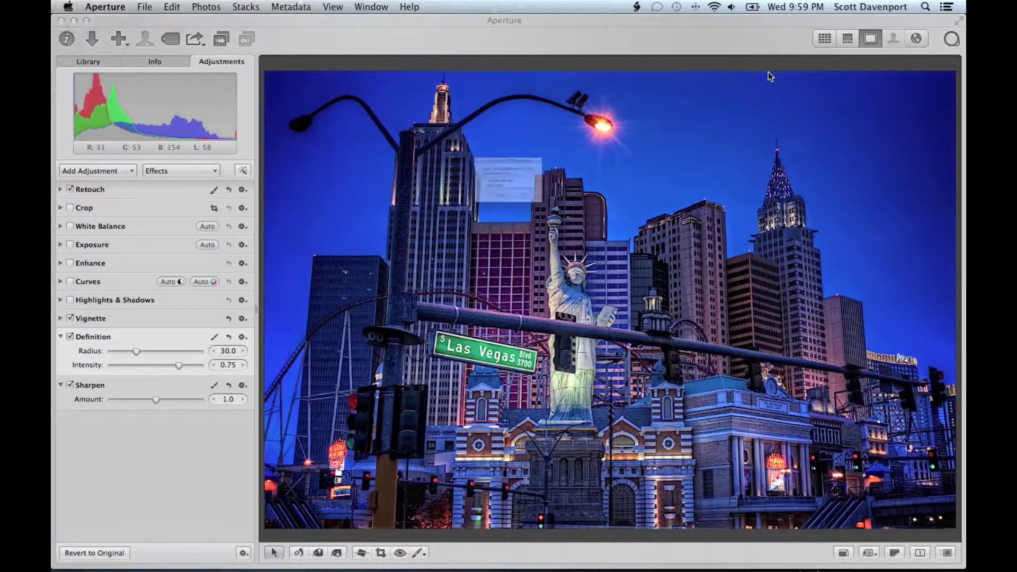
{"action": "left_click", "coordinate": [503, 181]}
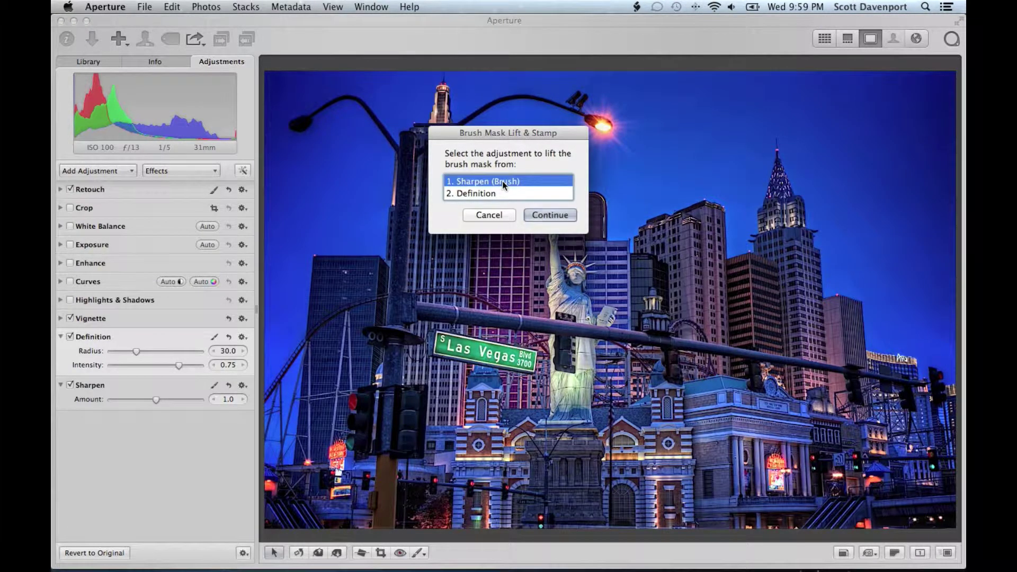
{"action": "left_click", "coordinate": [546, 215]}
{"action": "left_click", "coordinate": [487, 195]}
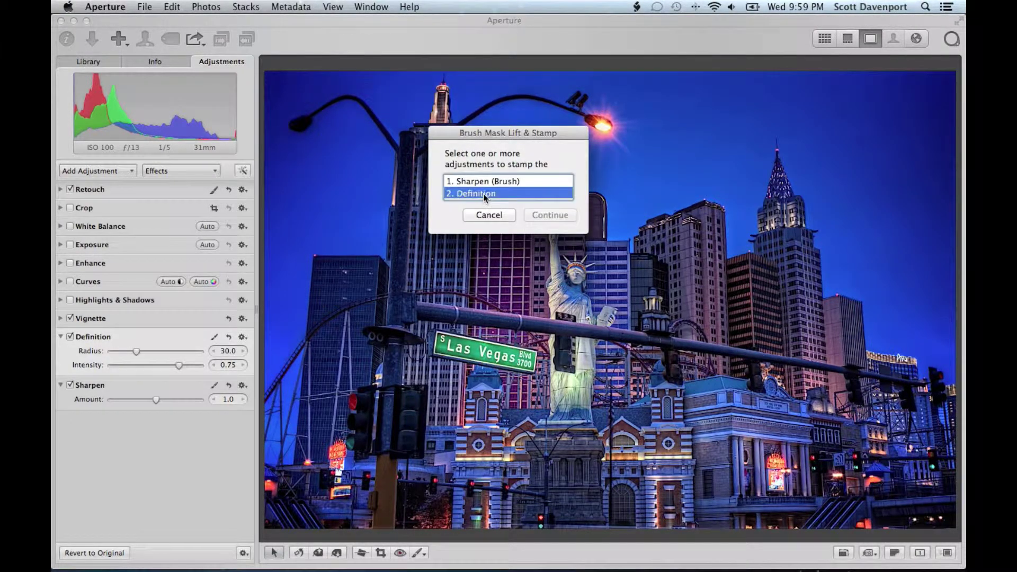
{"action": "left_click", "coordinate": [545, 216]}
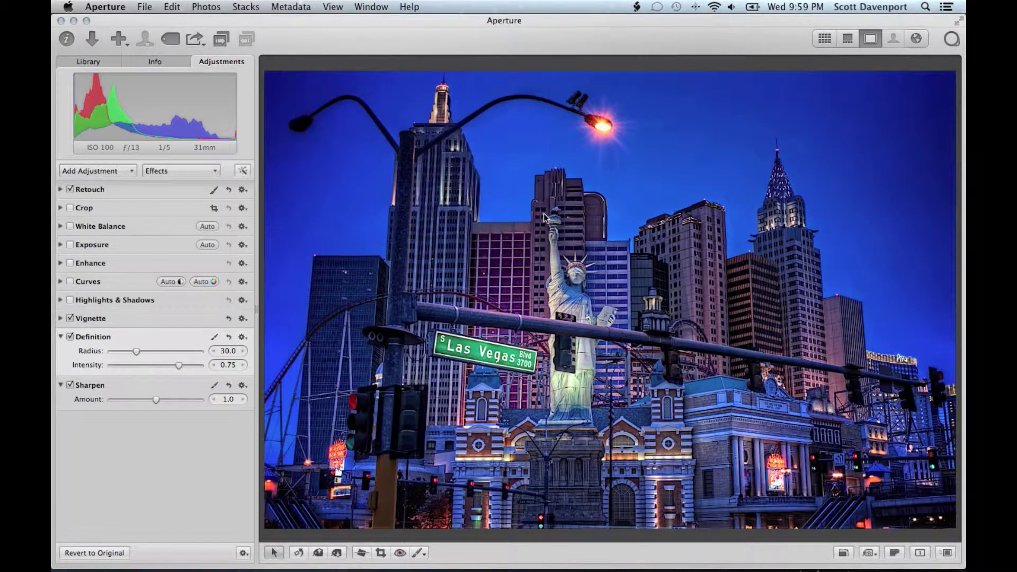
{"action": "key", "text": "super+h"}
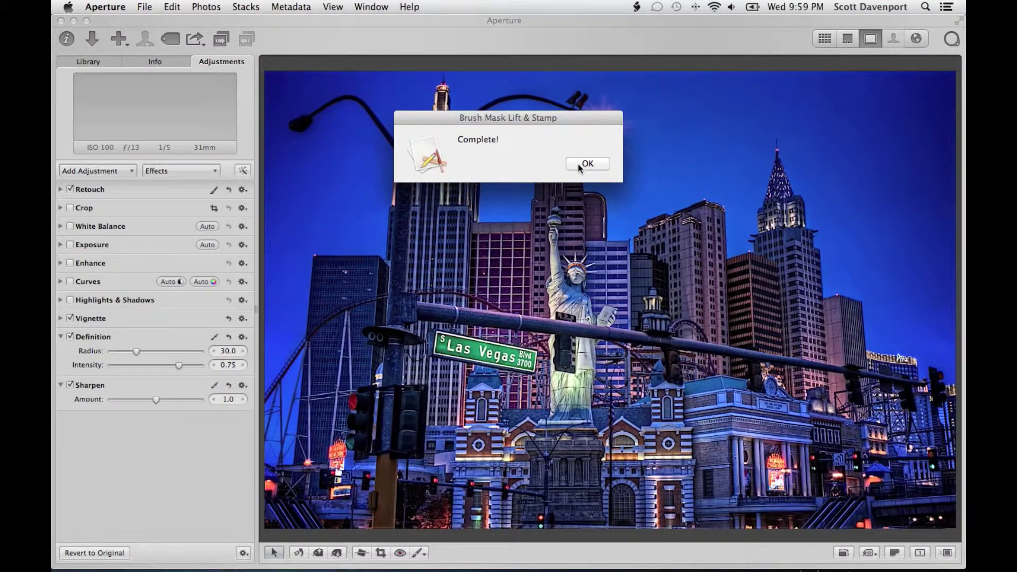
{"action": "left_click", "coordinate": [577, 164]}
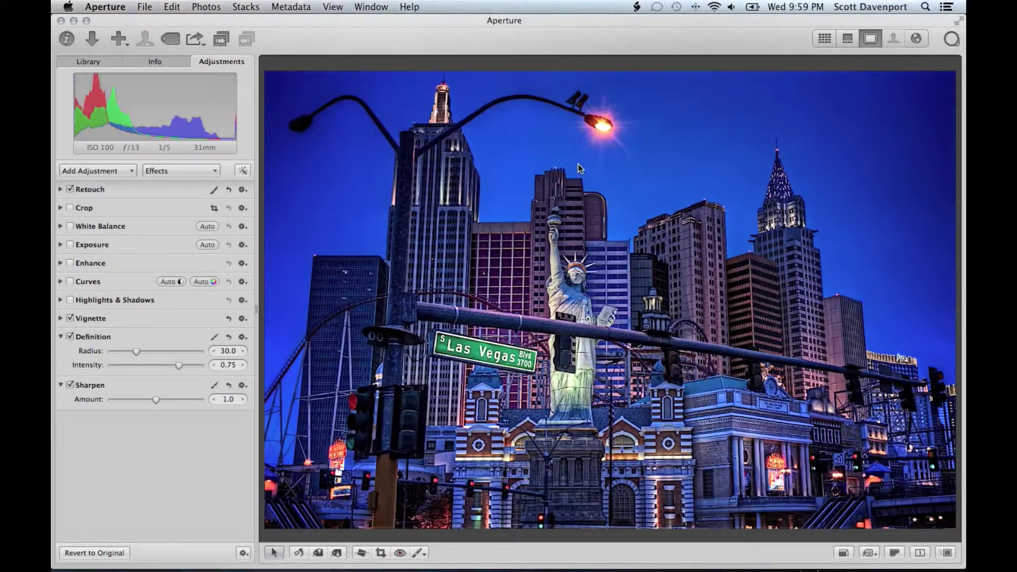
Check the Definition adjustment's brush mask with the color overlay.
{"action": "left_click", "coordinate": [216, 335]}
{"action": "left_click", "coordinate": [276, 124]}
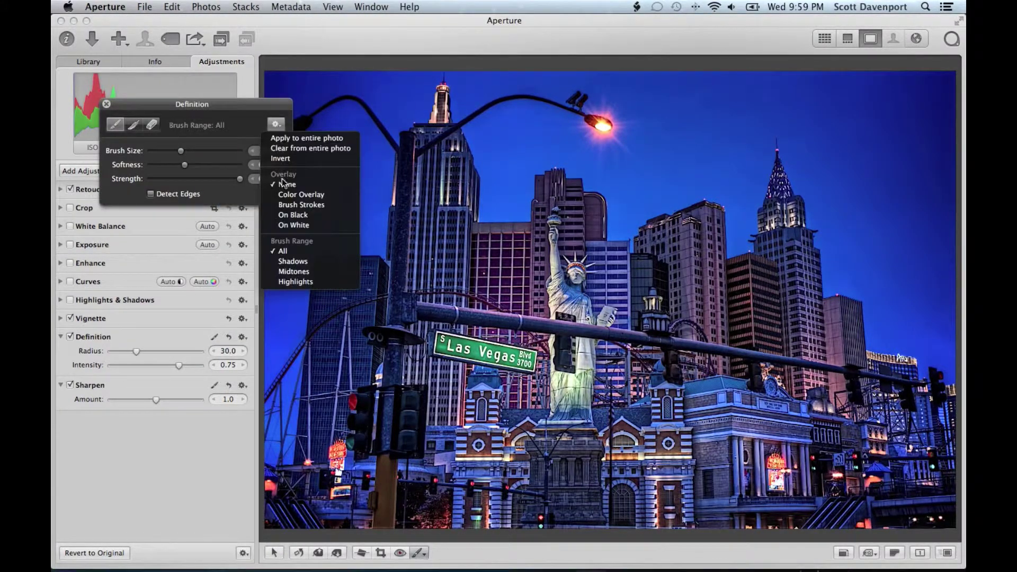
{"action": "left_click", "coordinate": [287, 195]}
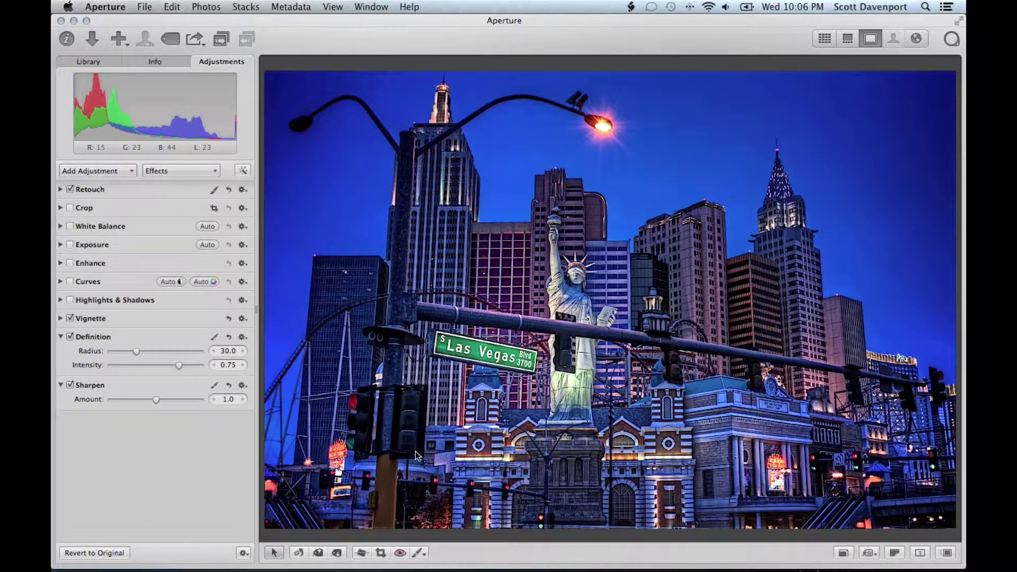
Add a Polarize (Multiply) brush adjustment and, with the color overlay shown, paint a small stroke in the sky above the central buildings.
{"action": "left_click", "coordinate": [420, 553]}
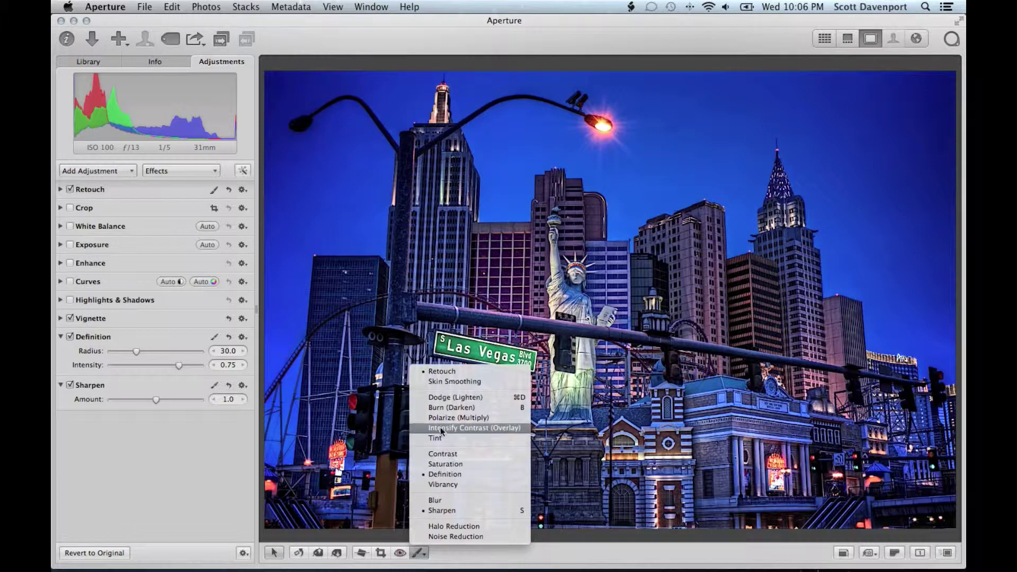
{"action": "left_click", "coordinate": [458, 417]}
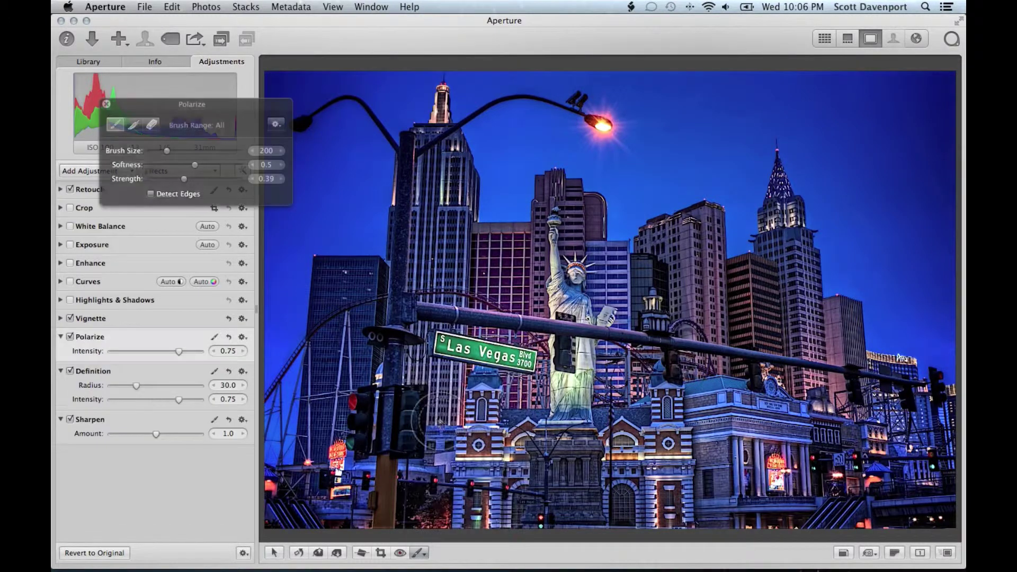
{"action": "left_click", "coordinate": [277, 125]}
{"action": "left_click", "coordinate": [301, 194]}
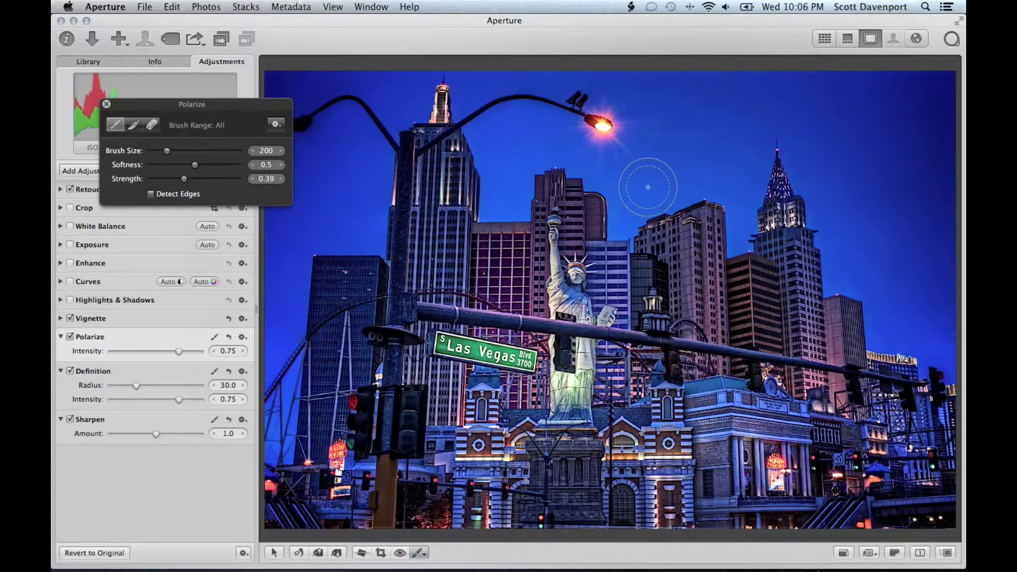
{"action": "mouse_move", "coordinate": [648, 187]}
{"action": "left_mouse_down"}
{"action": "mouse_move", "coordinate": [623, 172]}
{"action": "mouse_move", "coordinate": [666, 194]}
{"action": "mouse_move", "coordinate": [631, 204]}
{"action": "left_mouse_up"}
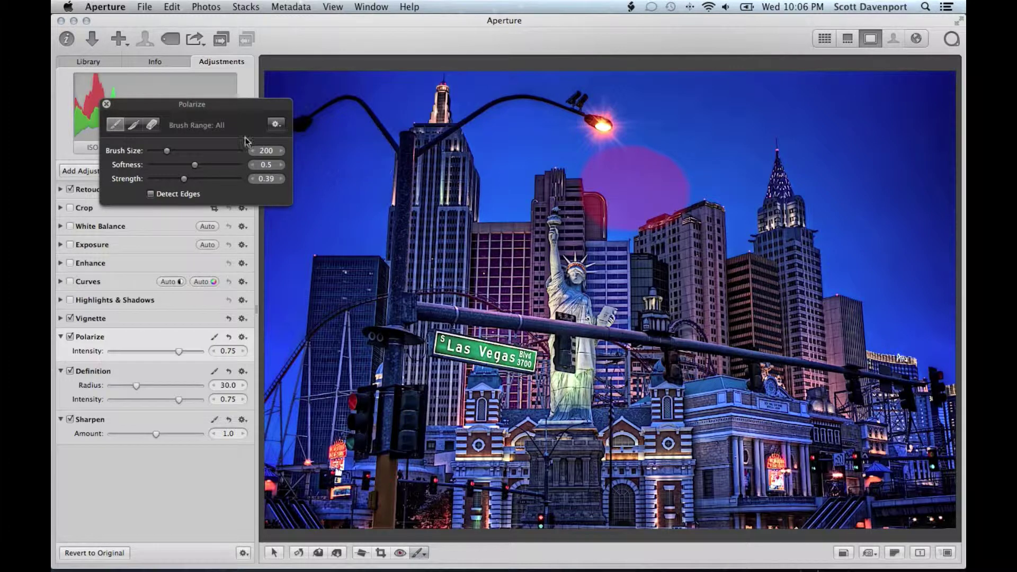
{"action": "left_click", "coordinate": [106, 104]}
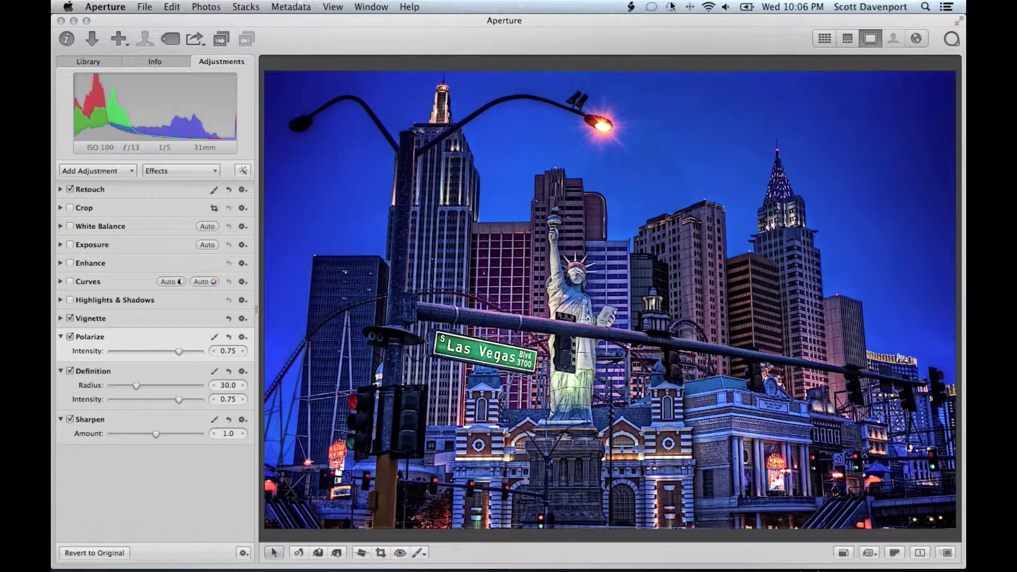
Run the Brush Mask Lift & Stamp script to copy the brush mask from Sharpen (Brush) to Polarize.
{"action": "left_click", "coordinate": [632, 7]}
{"action": "mouse_move", "coordinate": [643, 51]}
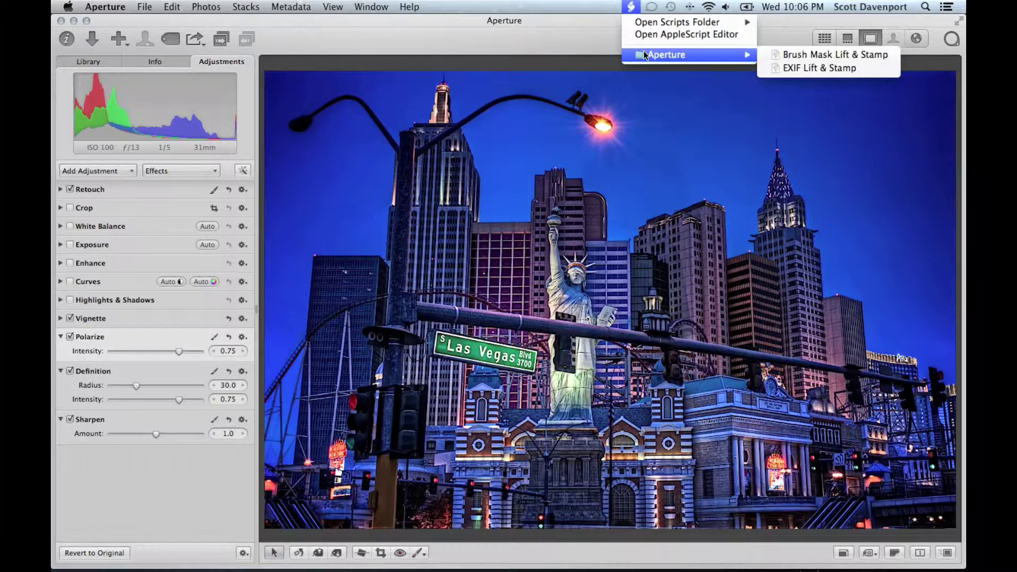
{"action": "left_click", "coordinate": [790, 52]}
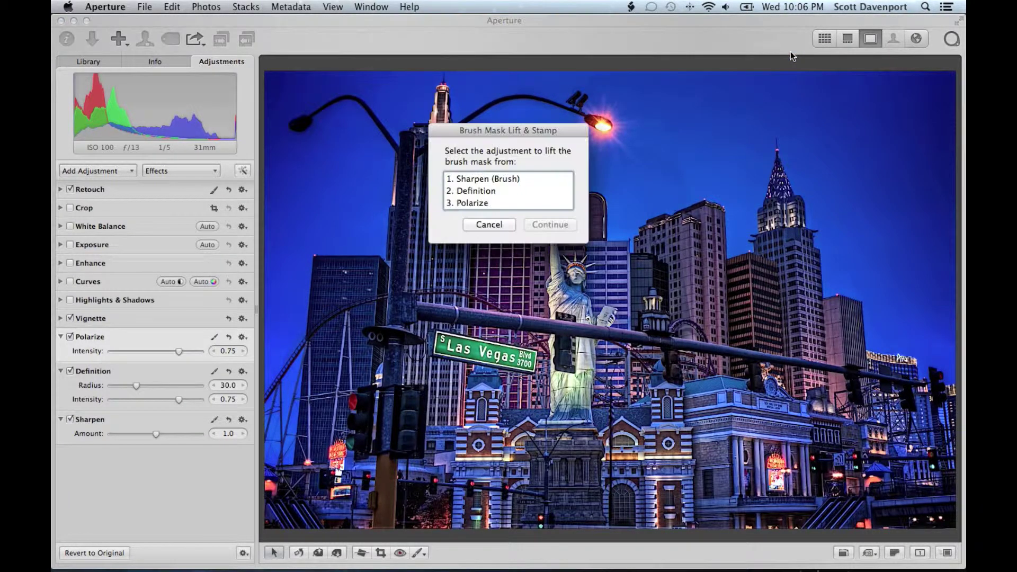
{"action": "left_click", "coordinate": [513, 174]}
{"action": "left_click", "coordinate": [539, 225]}
{"action": "left_click", "coordinate": [480, 204]}
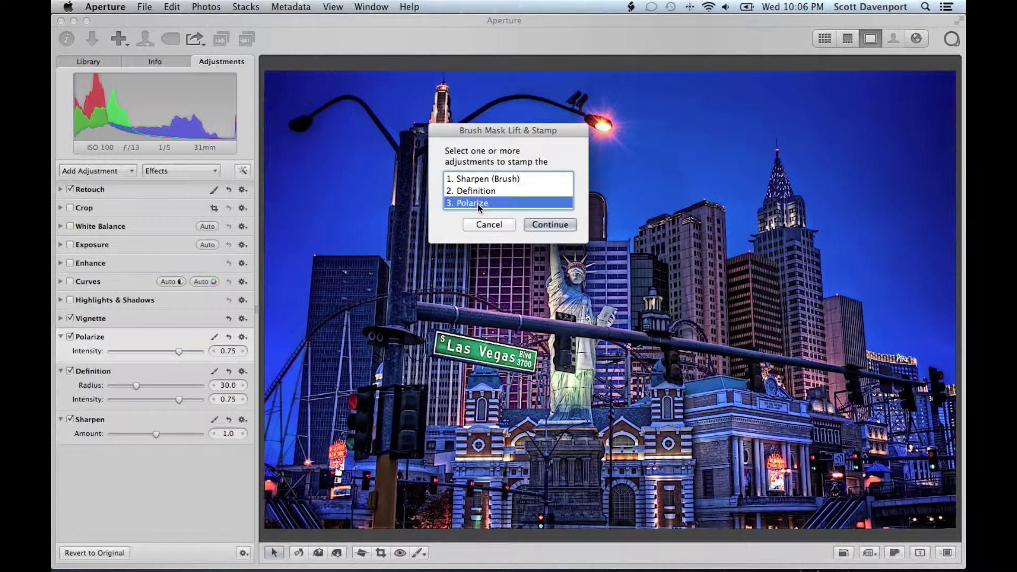
{"action": "left_click", "coordinate": [533, 225]}
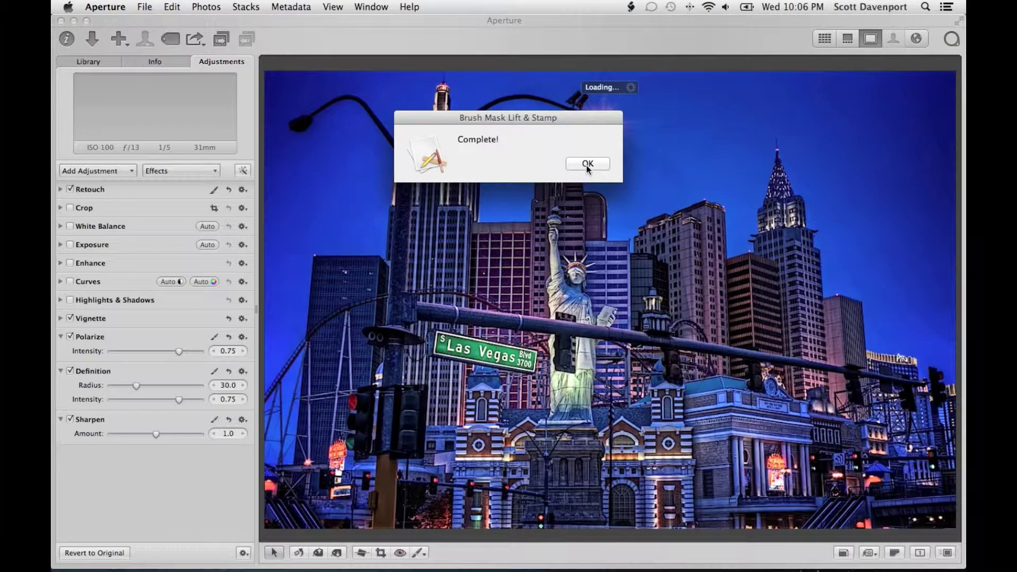
{"action": "left_click", "coordinate": [587, 165]}
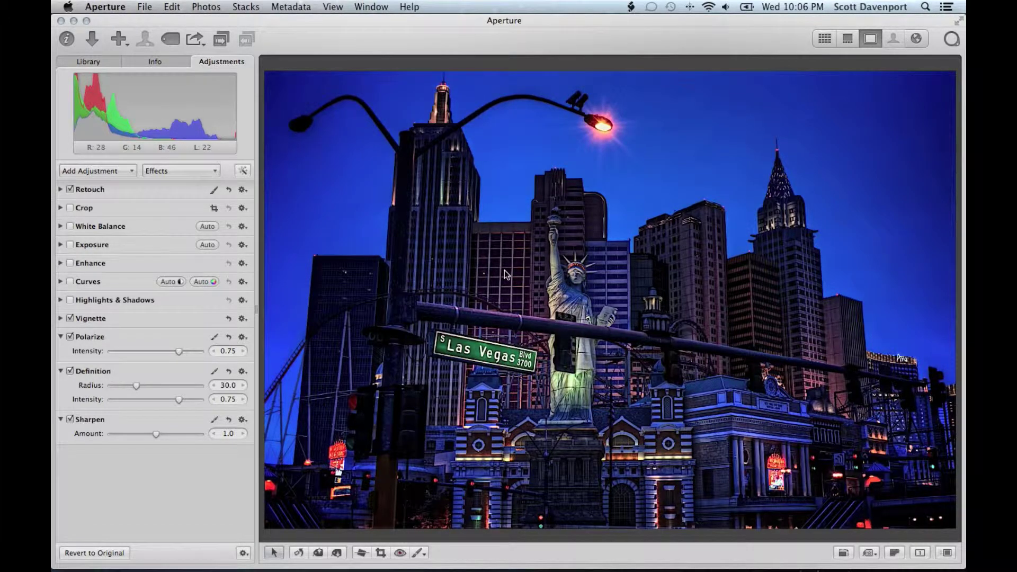
Show the Polarize brush mask as a color overlay, invert the mask, and close the brush settings.
{"action": "left_click", "coordinate": [214, 337]}
{"action": "left_click", "coordinate": [275, 124]}
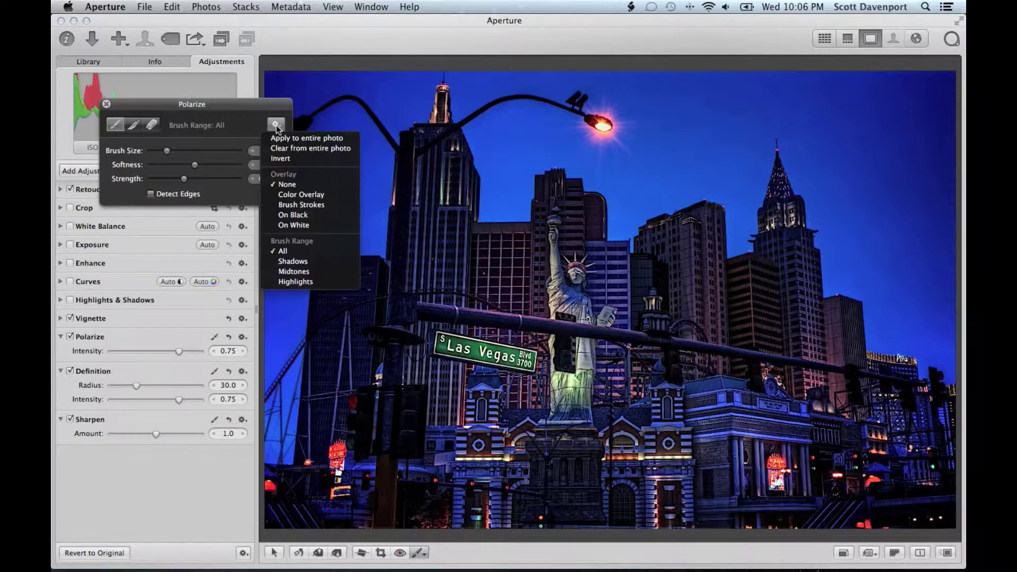
{"action": "left_click", "coordinate": [282, 198]}
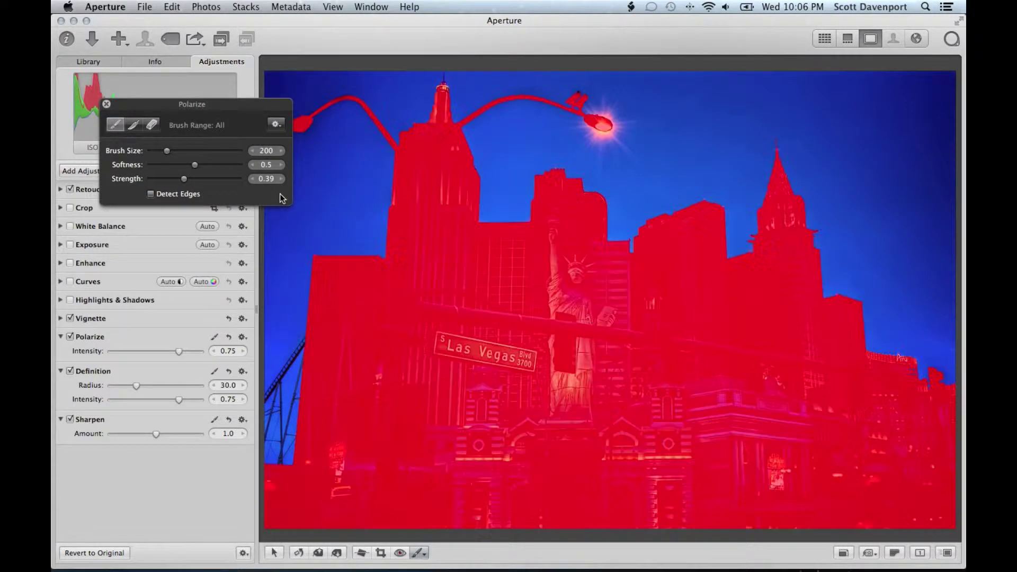
{"action": "left_click", "coordinate": [275, 124]}
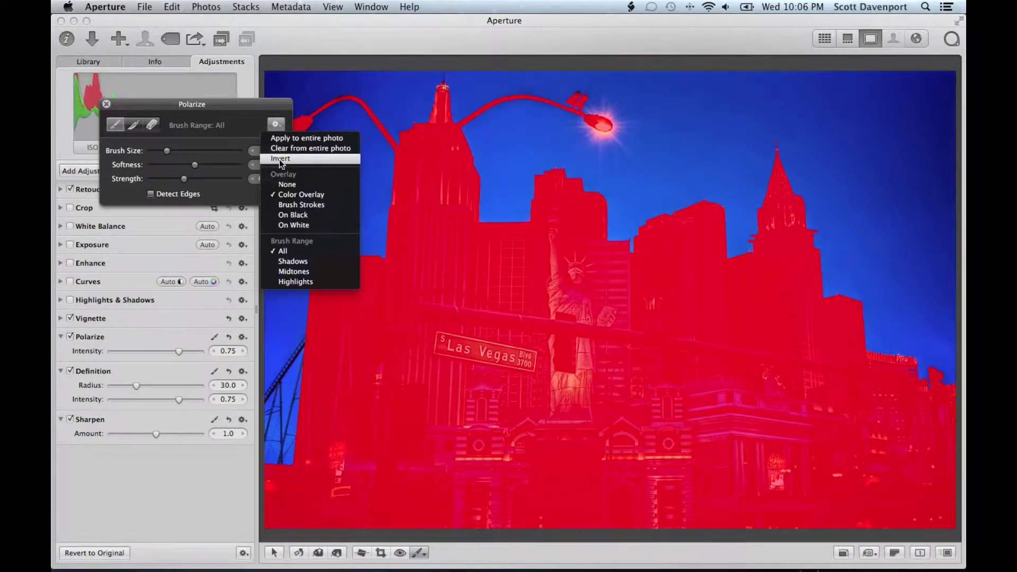
{"action": "left_click", "coordinate": [280, 159]}
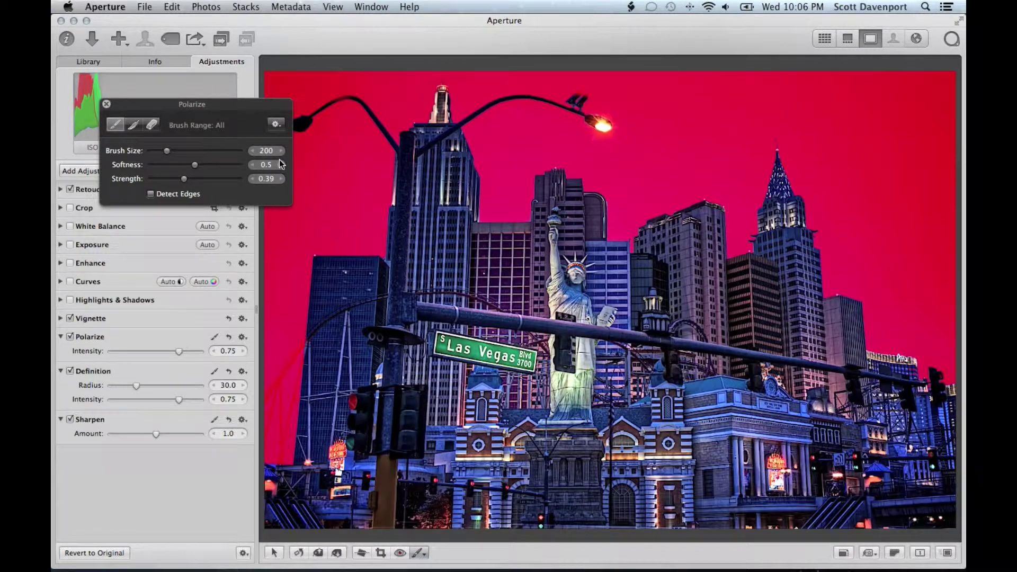
{"action": "left_click", "coordinate": [106, 104]}
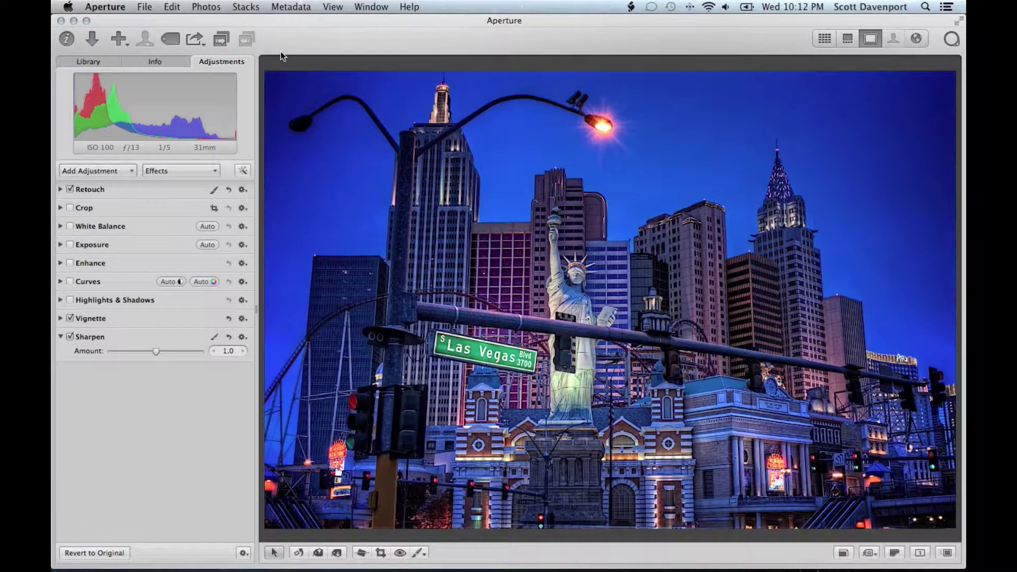
Add a Definition brush adjustment above Sharpen without painting any strokes, and close its brush settings.
{"action": "left_click", "coordinate": [419, 553]}
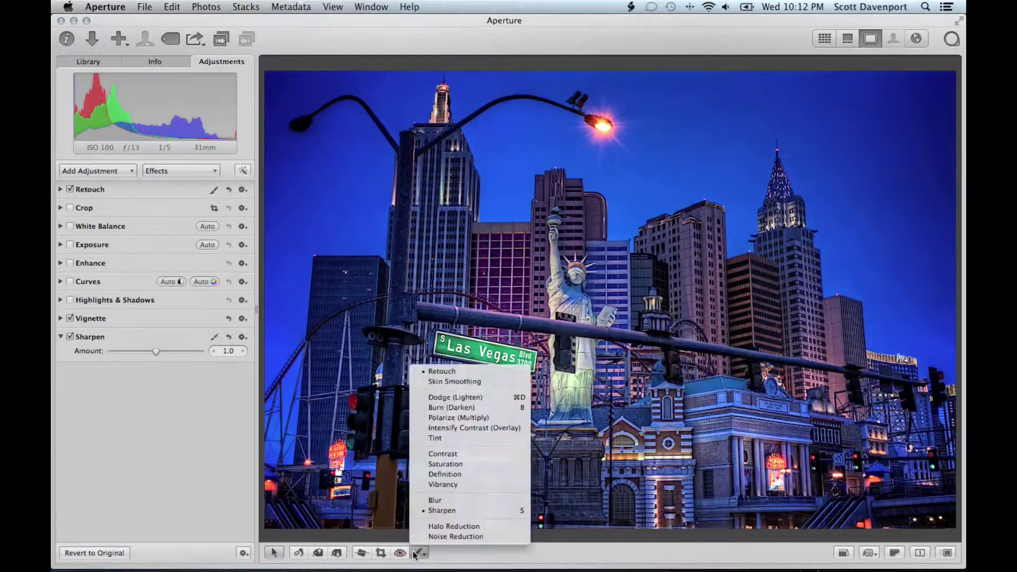
{"action": "left_click", "coordinate": [442, 474]}
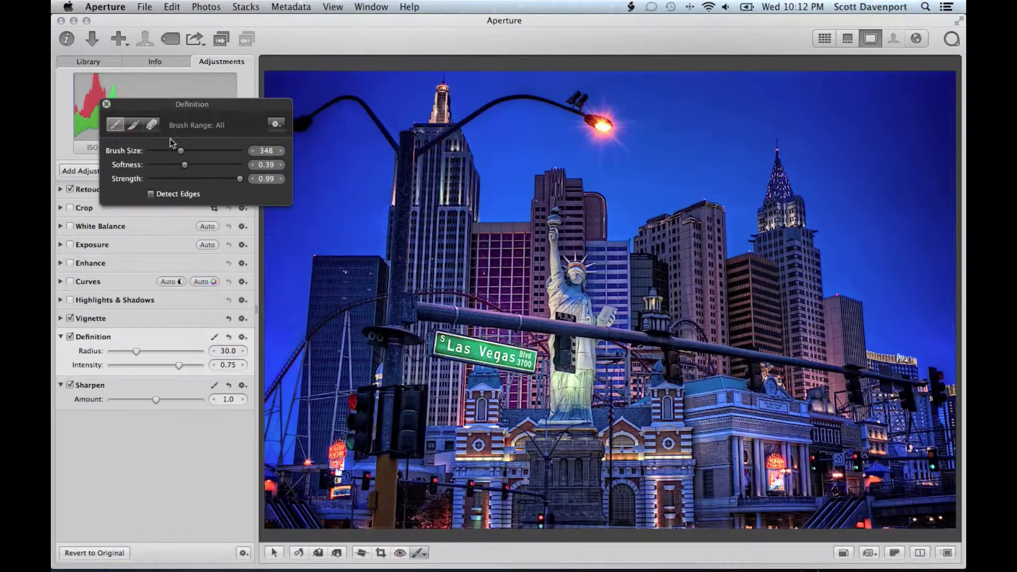
{"action": "left_click", "coordinate": [107, 104]}
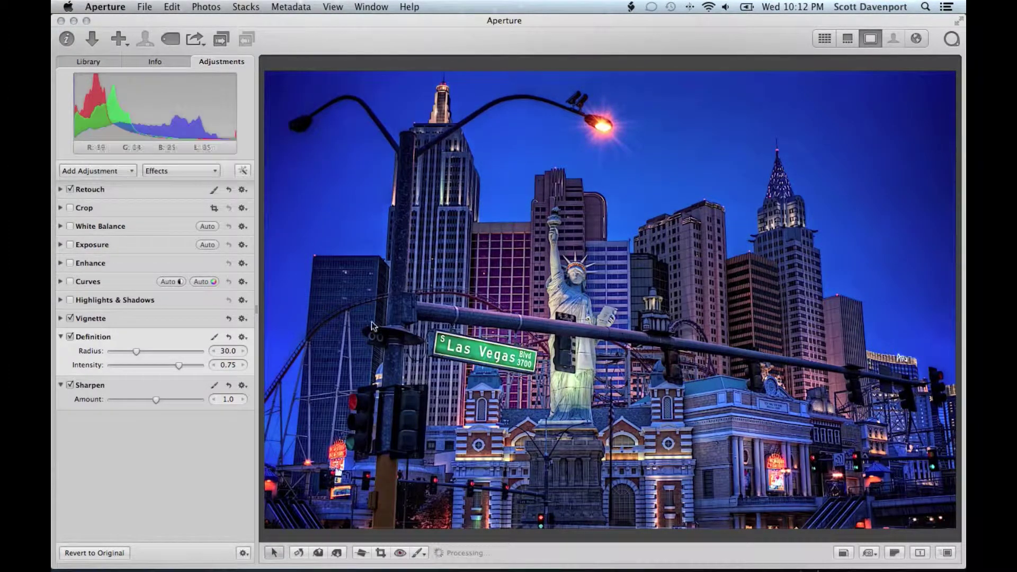
Add a Polarize (Multiply) brush adjustment without painting any strokes, and close its brush settings.
{"action": "left_click", "coordinate": [419, 553]}
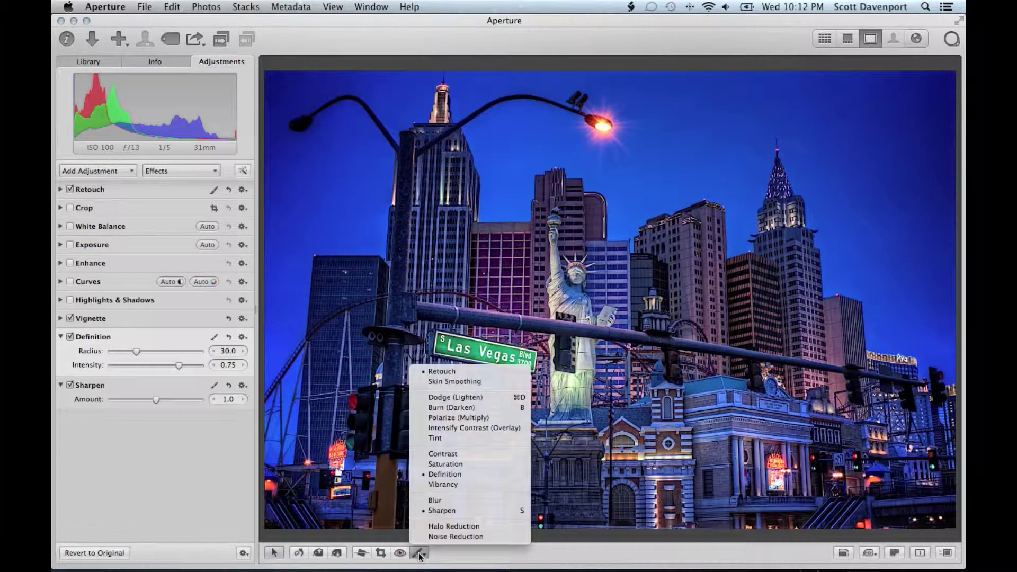
{"action": "left_click", "coordinate": [450, 417]}
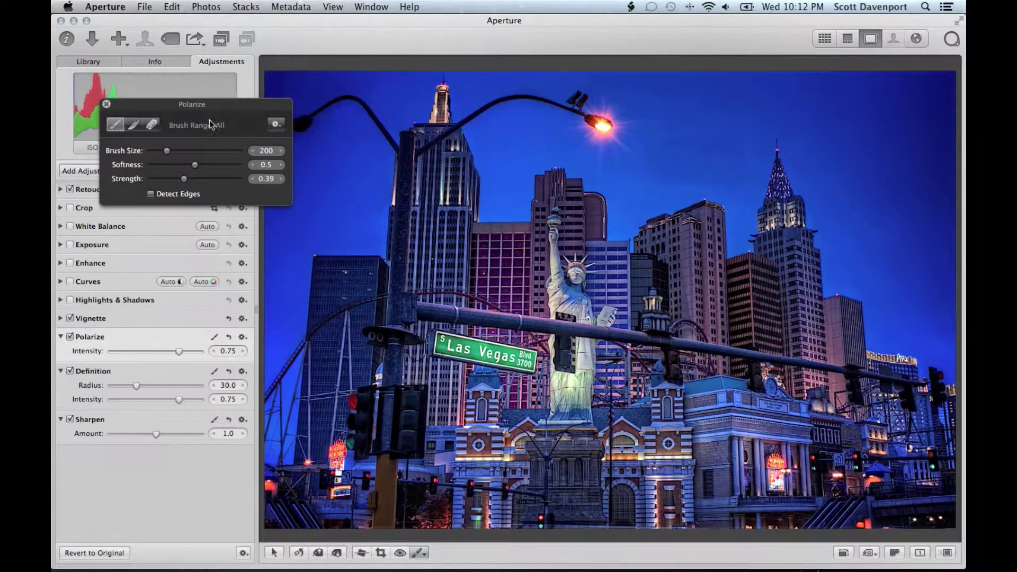
{"action": "left_click", "coordinate": [107, 103]}
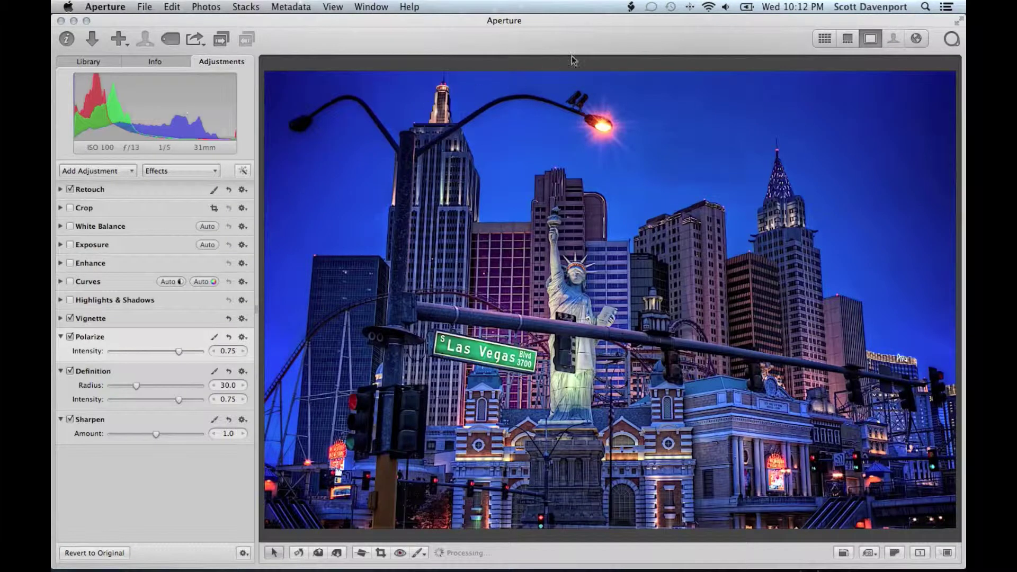
Run the Brush Mask Lift & Stamp script to copy the brush mask from Sharpen (Brush) to both Definition and Polarize.
{"action": "left_click", "coordinate": [631, 6]}
{"action": "mouse_move", "coordinate": [665, 53]}
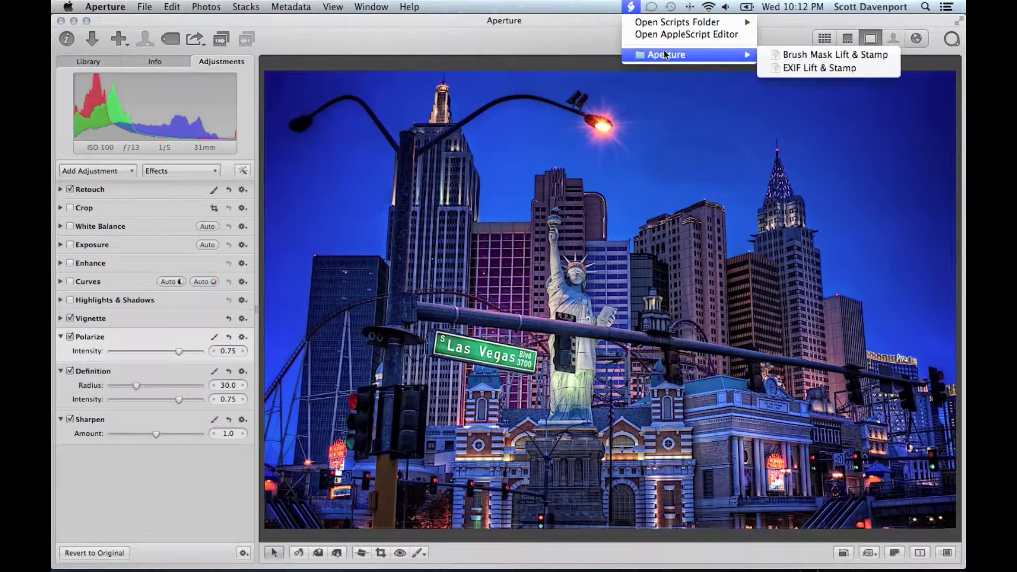
{"action": "left_click", "coordinate": [774, 54]}
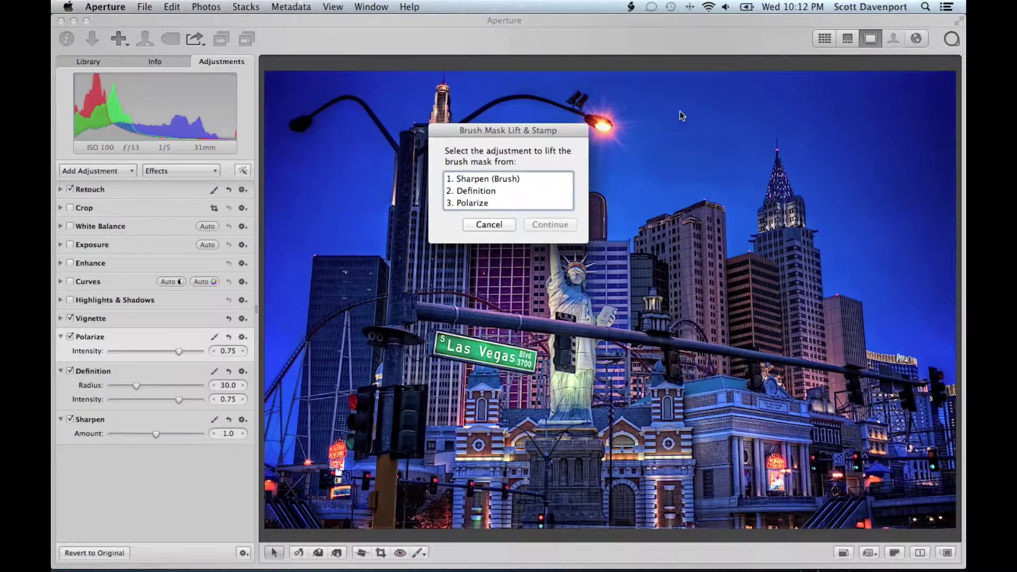
{"action": "left_click", "coordinate": [508, 180]}
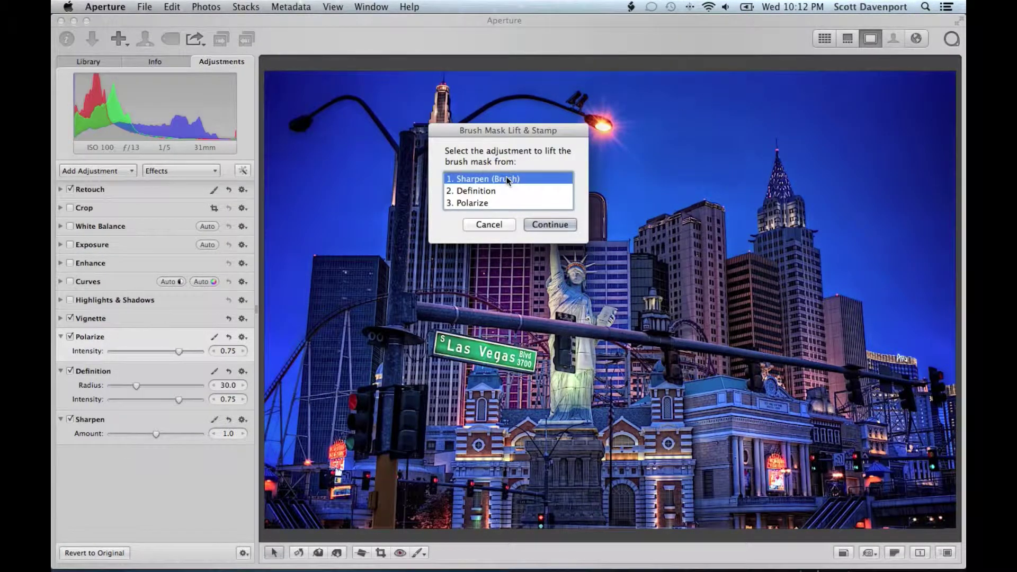
{"action": "left_click", "coordinate": [535, 225]}
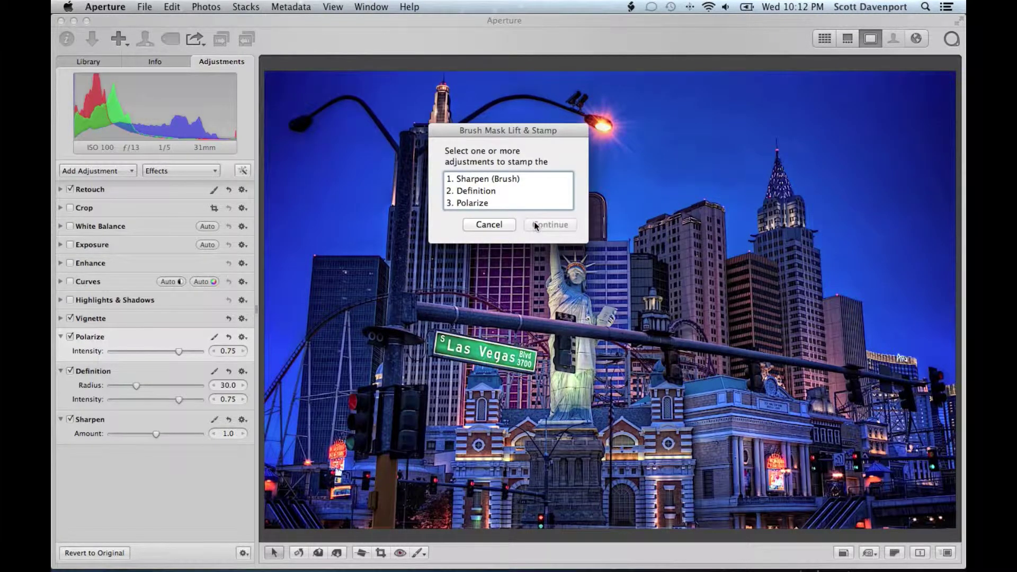
{"action": "left_click", "coordinate": [482, 191]}
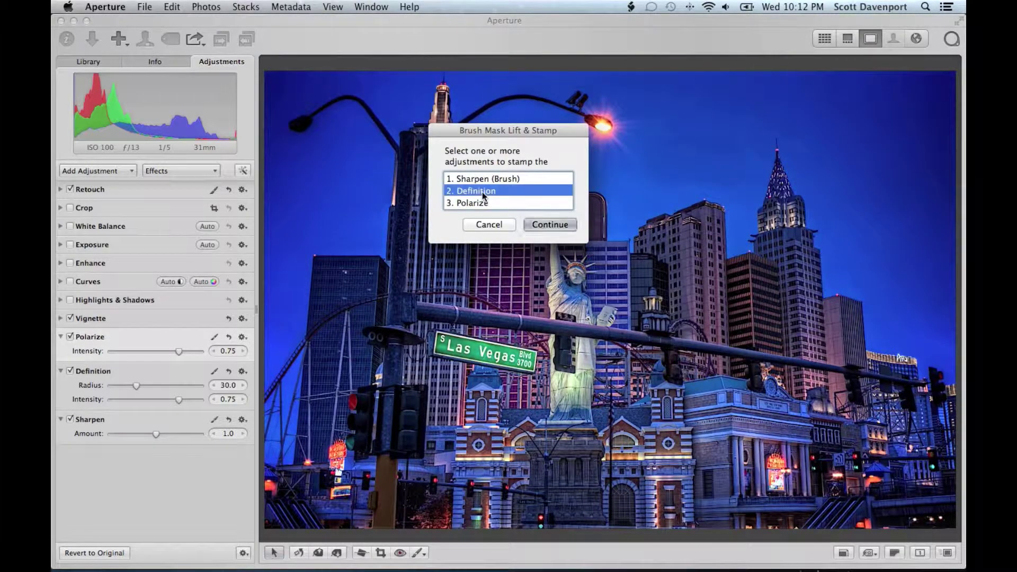
{"action": "left_click", "coordinate": [482, 203], "text": "shift"}
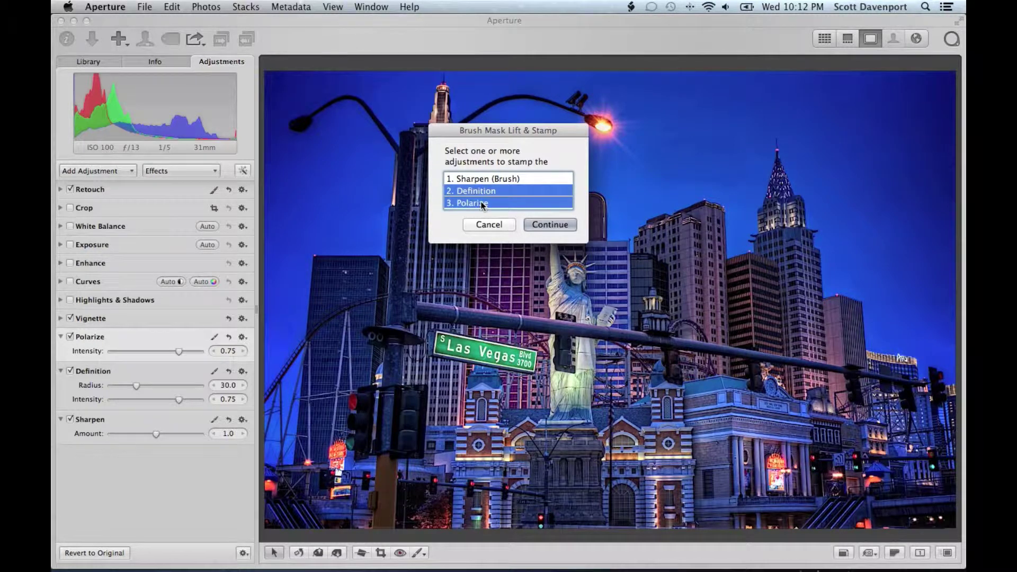
{"action": "left_click", "coordinate": [543, 224]}
{"action": "key", "text": "super+h"}
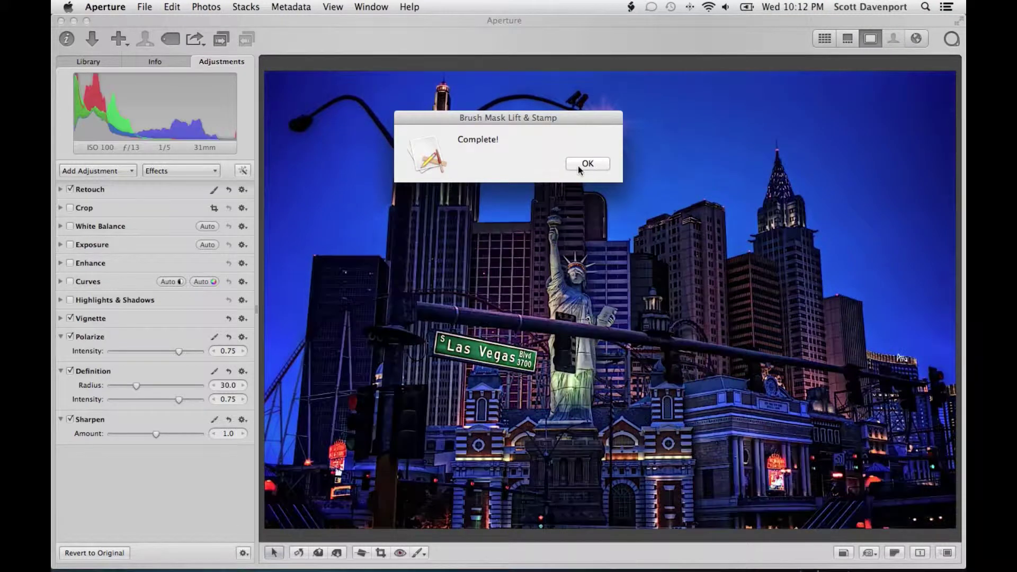
{"action": "left_click", "coordinate": [578, 166]}
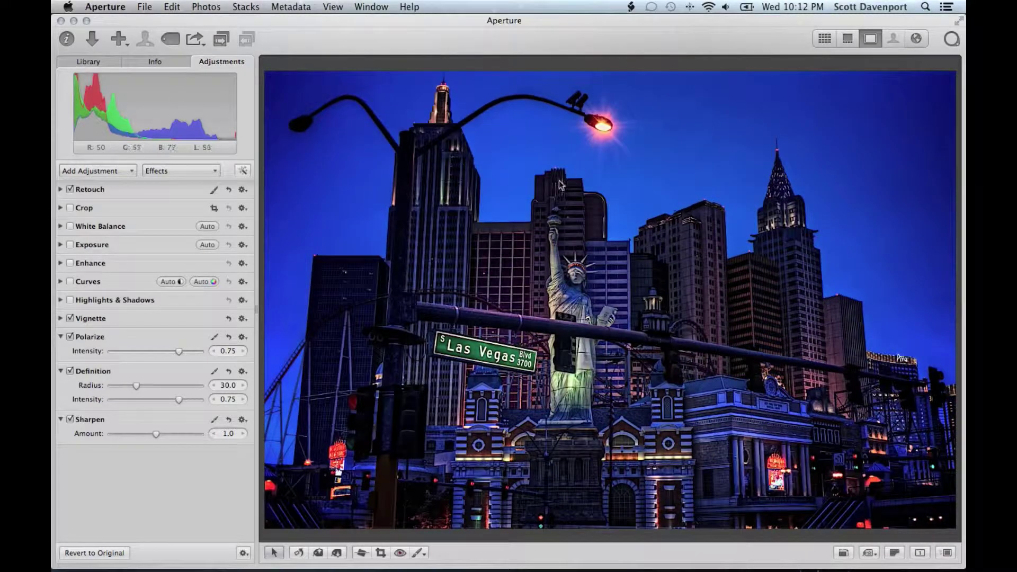
Invert the Polarize brush mask and close its brush settings.
{"action": "left_click", "coordinate": [214, 338]}
{"action": "left_click", "coordinate": [275, 125]}
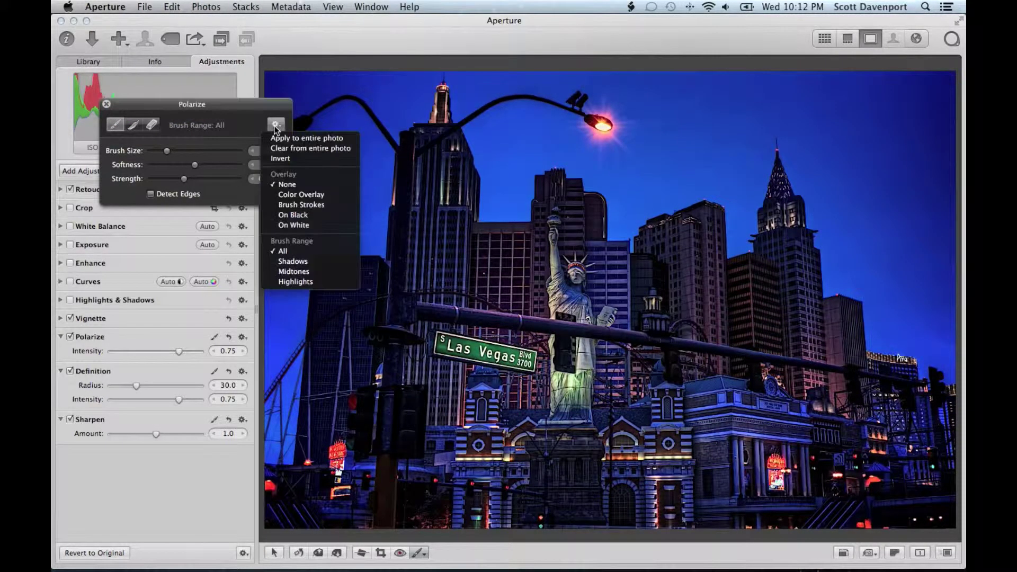
{"action": "left_click", "coordinate": [279, 158]}
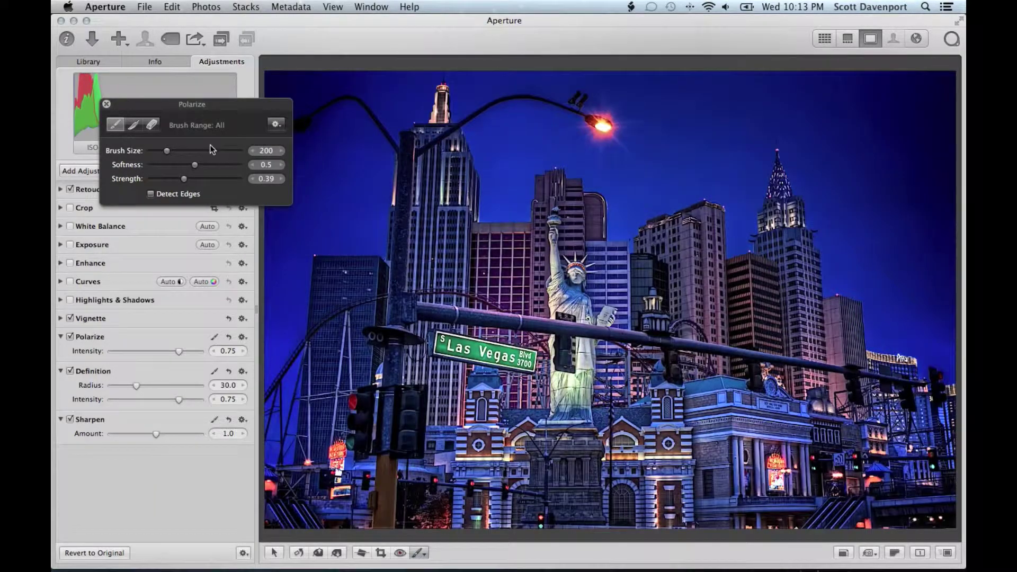
{"action": "left_click", "coordinate": [107, 105]}
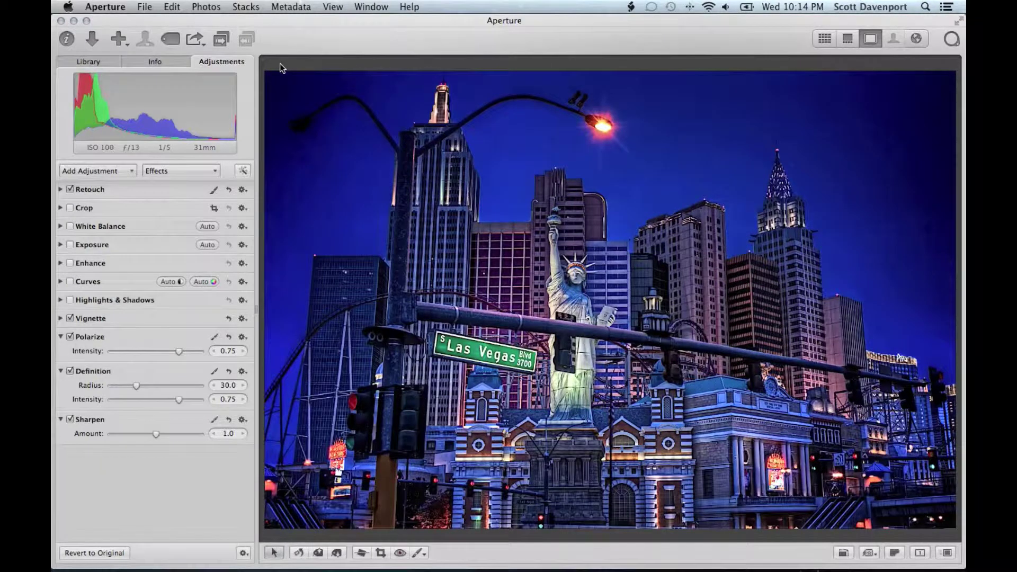
{"action": "left_click", "coordinate": [419, 552]}
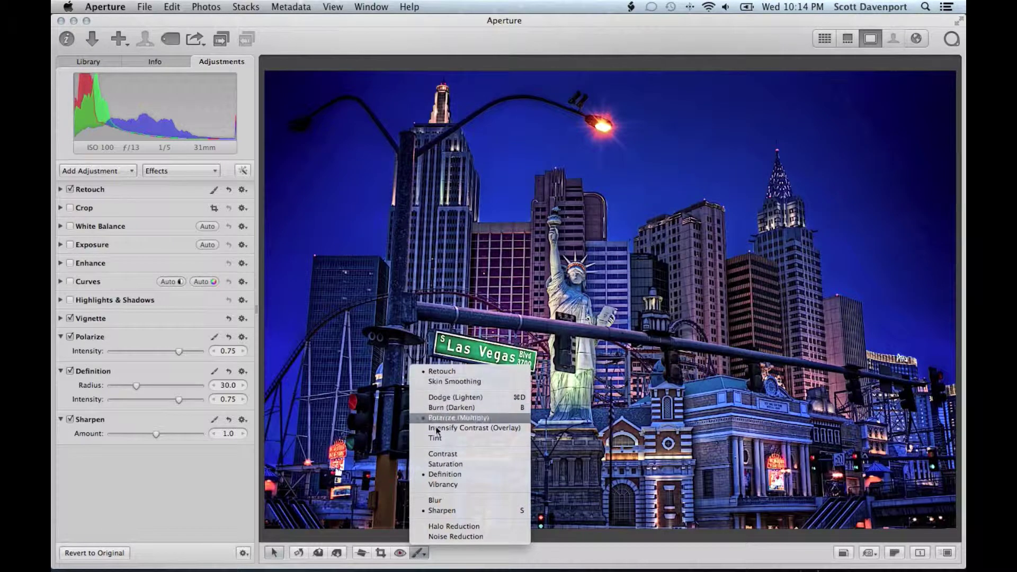
{"action": "left_click", "coordinate": [423, 557]}
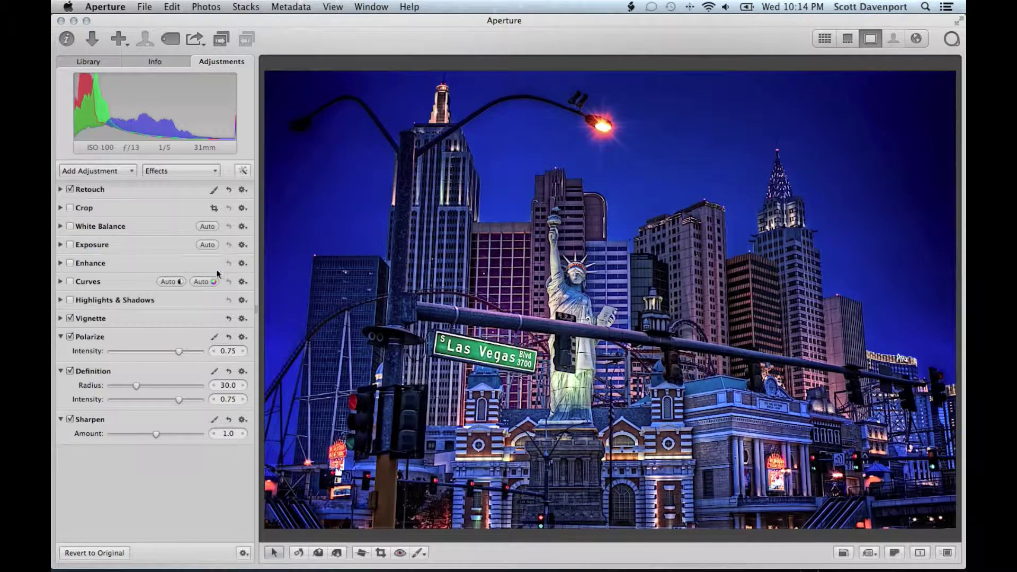
{"action": "left_click", "coordinate": [243, 282]}
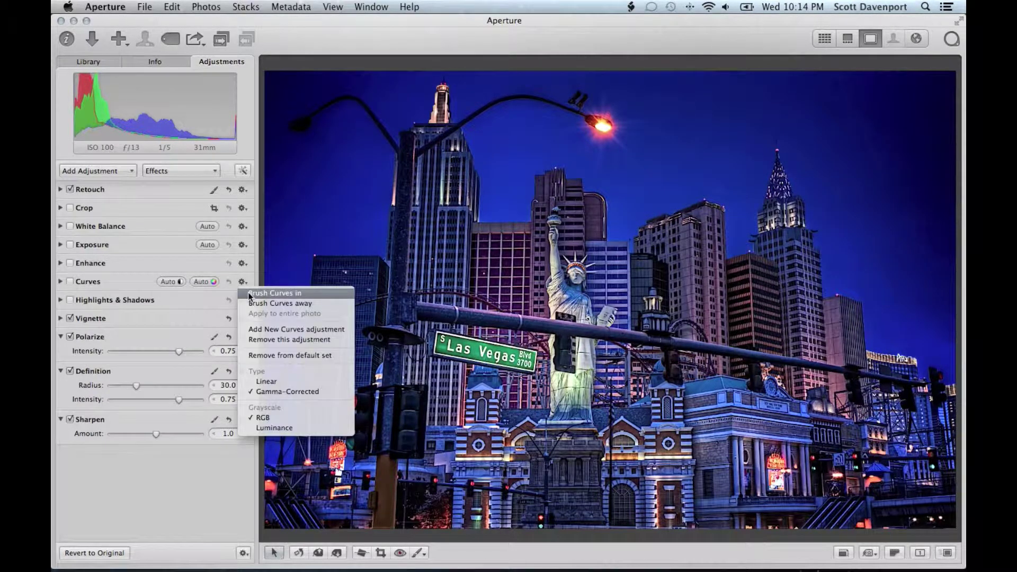
{"action": "left_click", "coordinate": [243, 264]}
{"action": "left_click", "coordinate": [243, 264]}
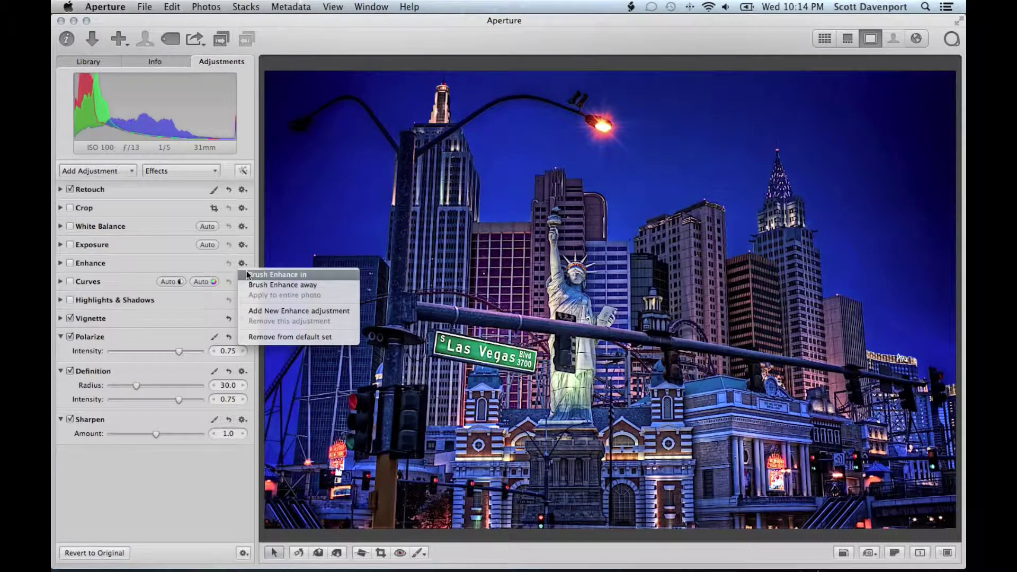
{"action": "left_click", "coordinate": [247, 262]}
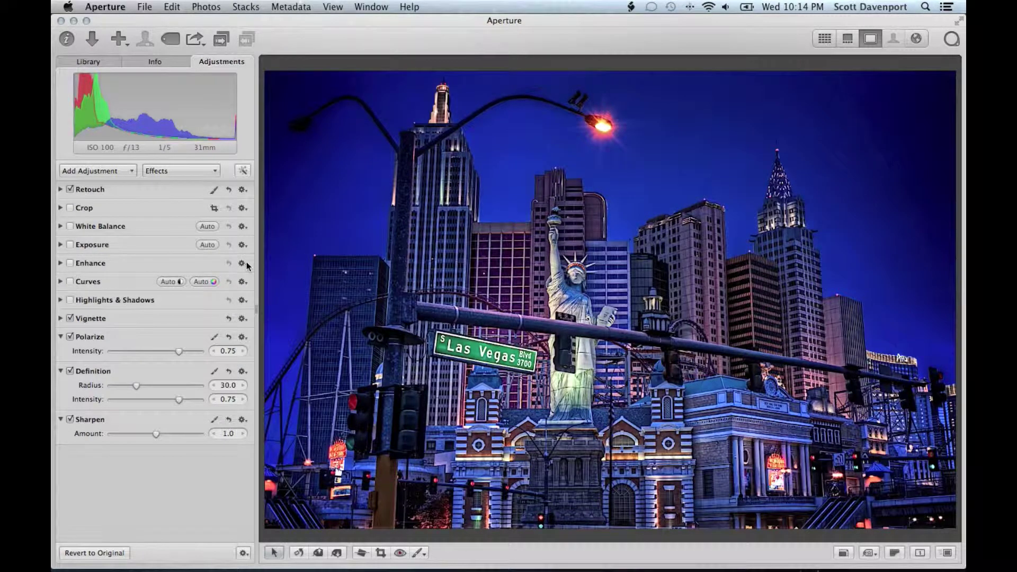